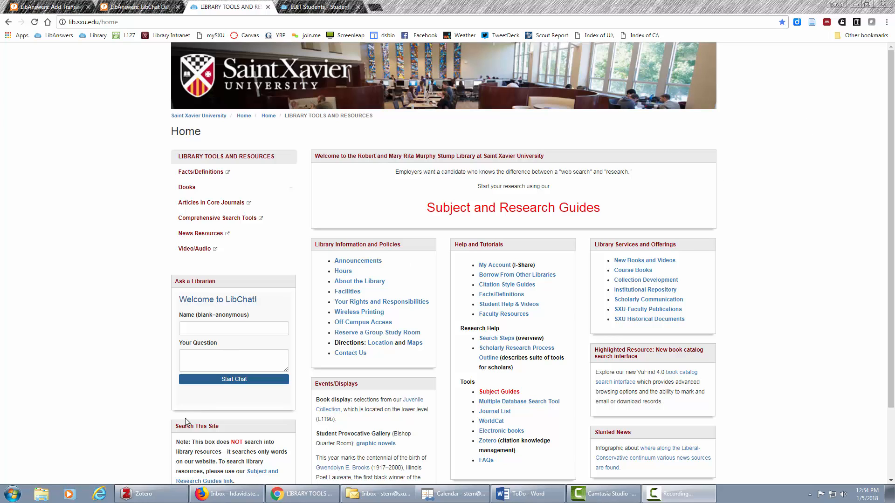
- Switch to Zotero to view the demo collection and return to the library home page in the browser
click(150, 497)
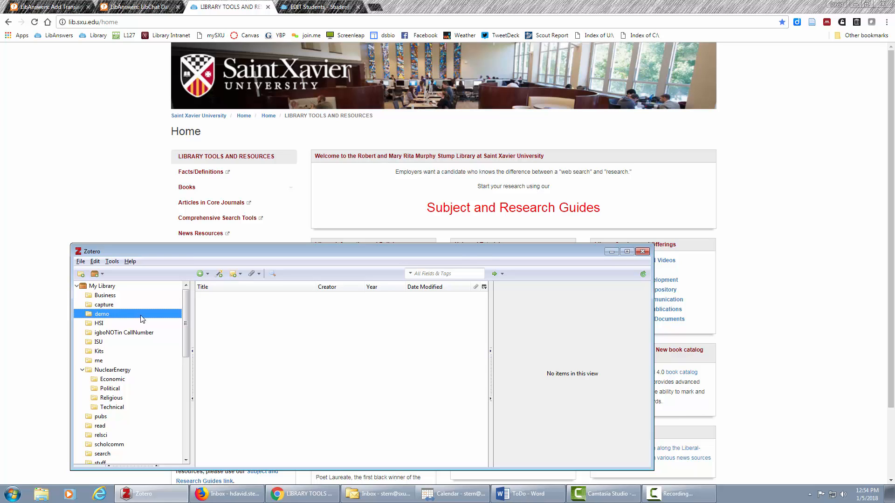
click(813, 159)
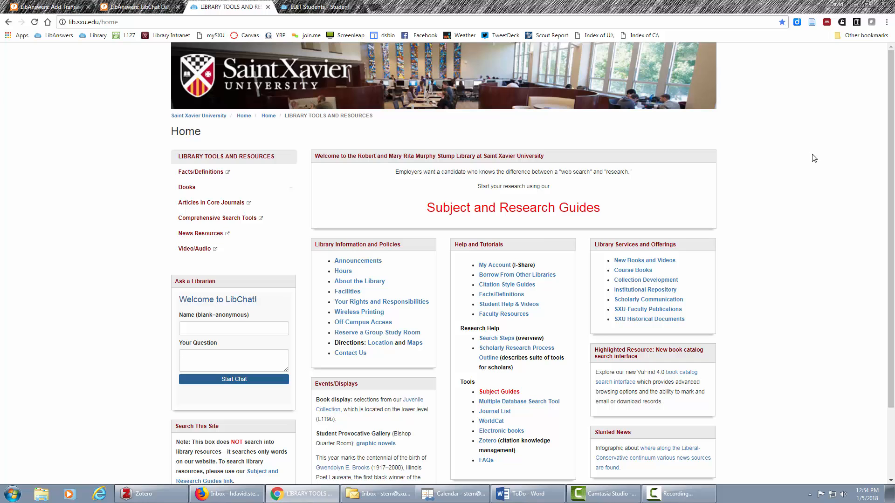
- Open the Articles in Core Journals database from the library page and search it for diabetes
click(204, 191)
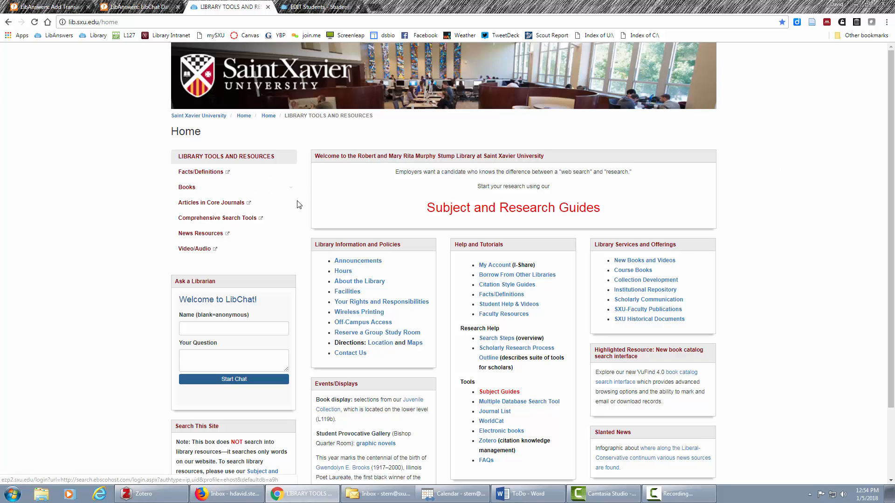
click(236, 204)
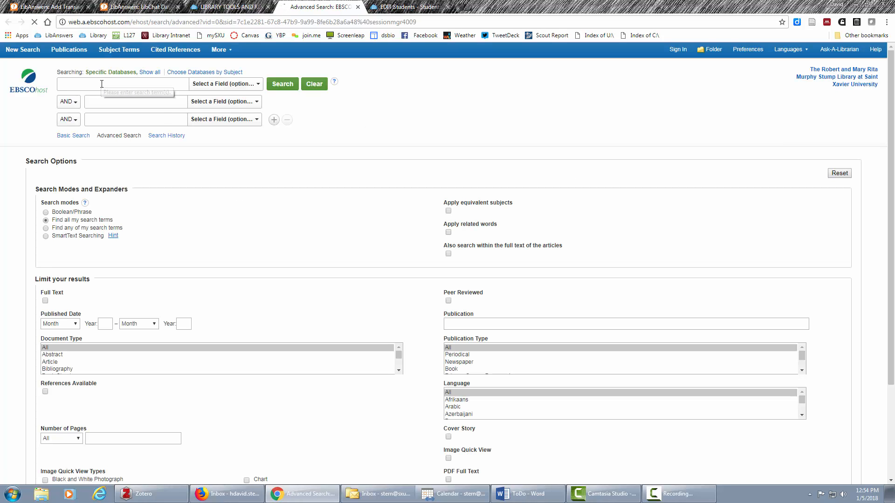
text(diabetes)
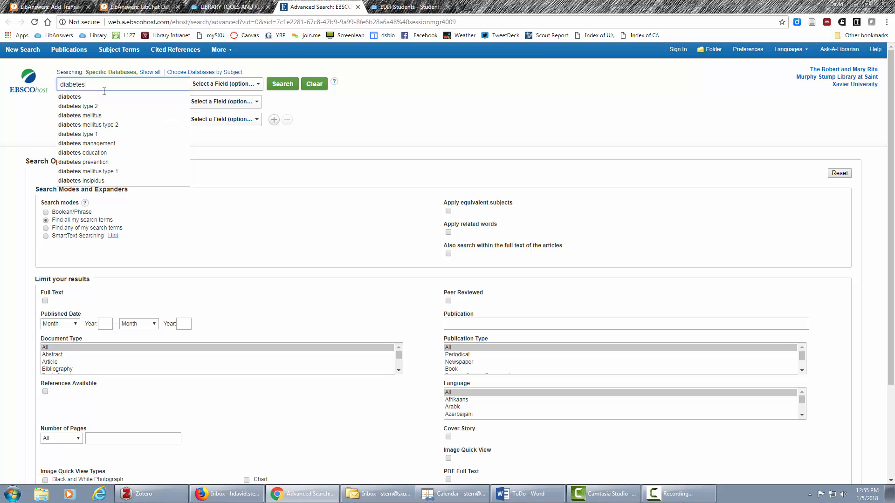
key(Return)
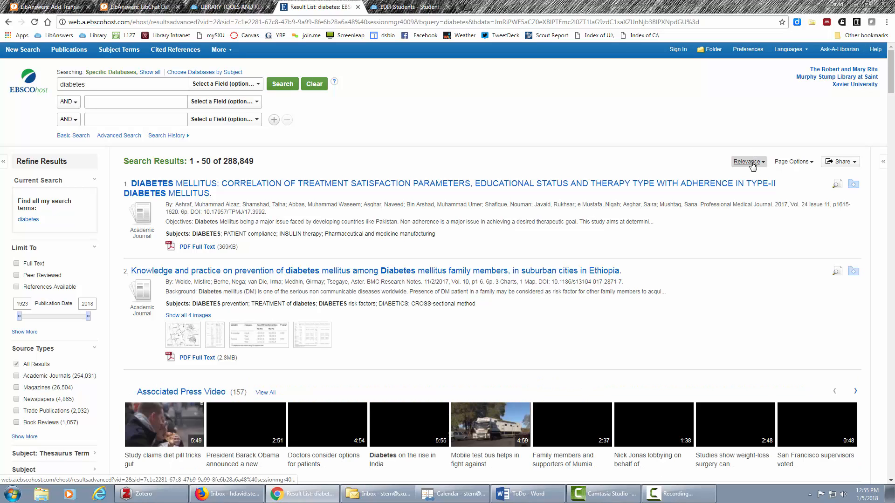
- Sort the results by Date Newest and save the "Multistage fusion approaches" article record to Zotero
click(748, 162)
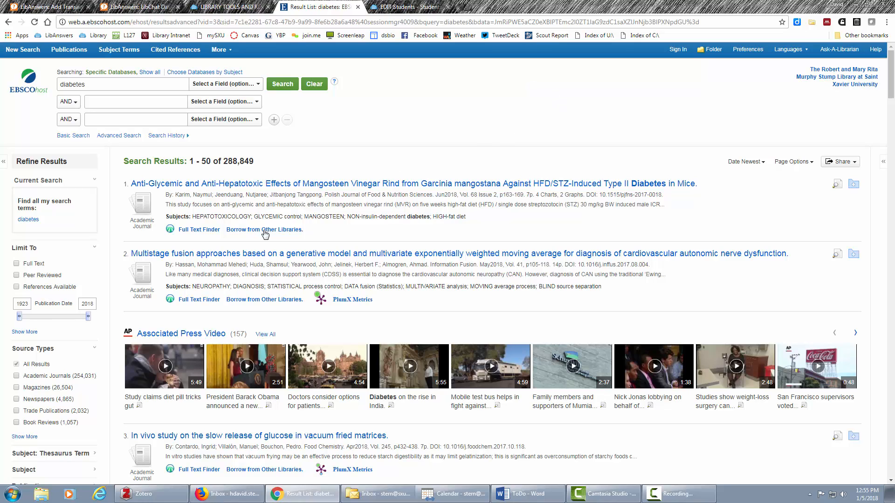
click(253, 254)
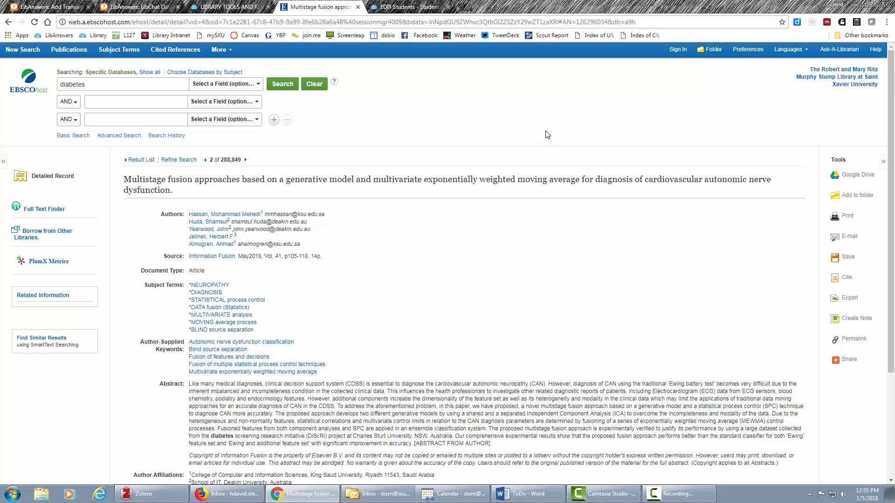
click(812, 23)
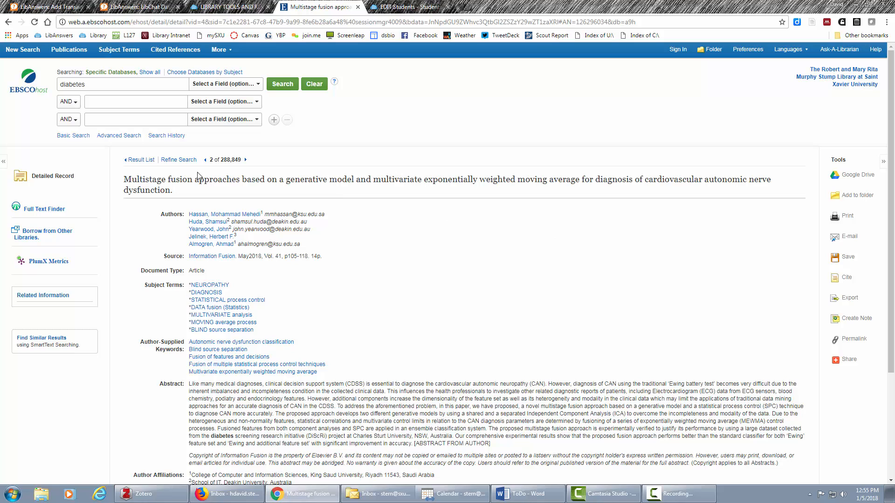
- Return to the result list and save the "Loss of Hdac3", "Fenofibrate reverses changes" and "Exhaled breath analysis" articles to Zotero
click(140, 160)
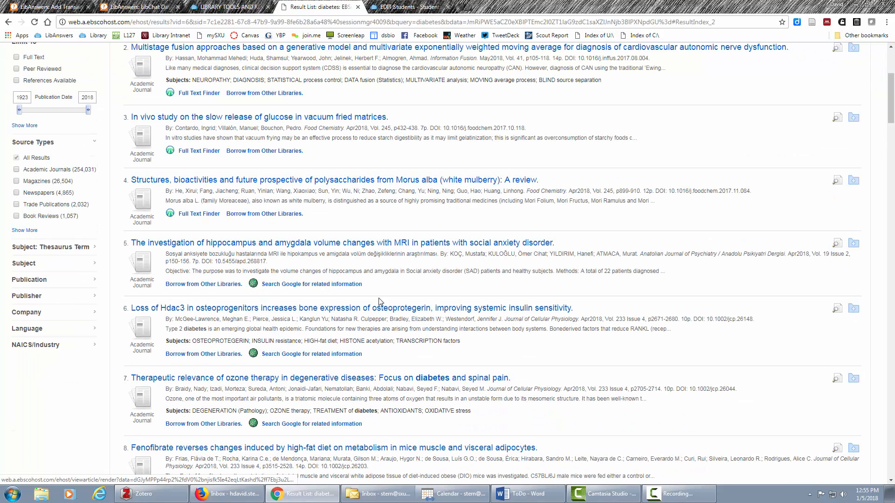
scroll(587, 226, up, 5)
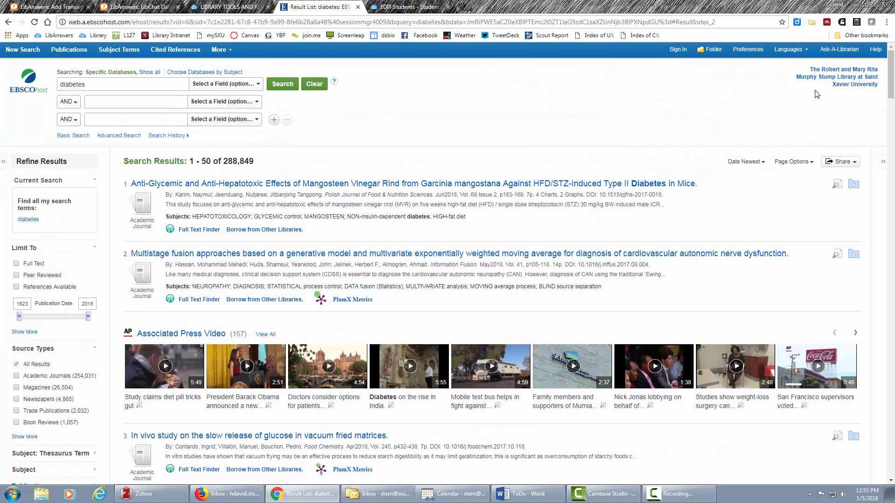
click(812, 24)
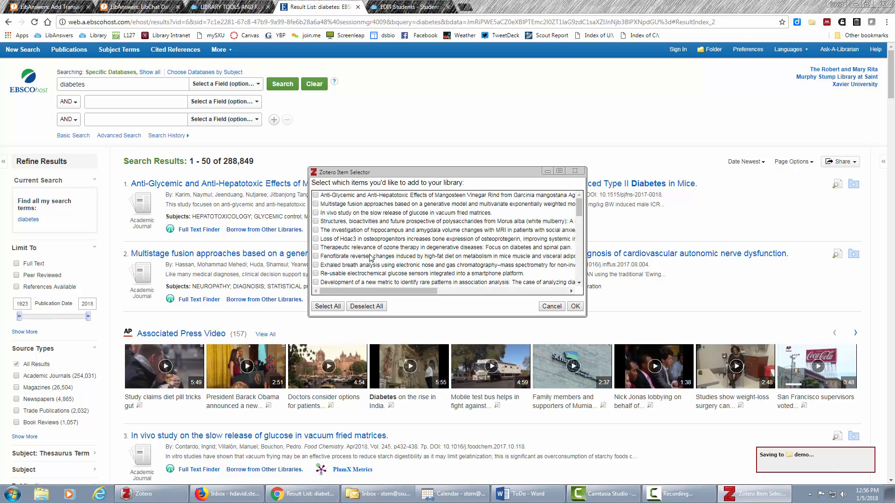
click(316, 239)
click(575, 306)
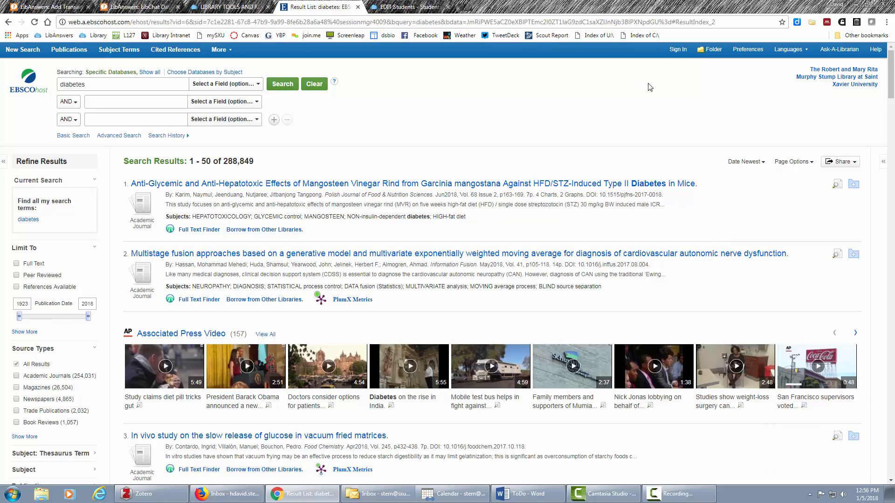
- Switch to Zotero, expand the "Exhaled breath analysis" item, and review the "Multistage fusion approaches" item's notes, tags, related items and info
click(158, 497)
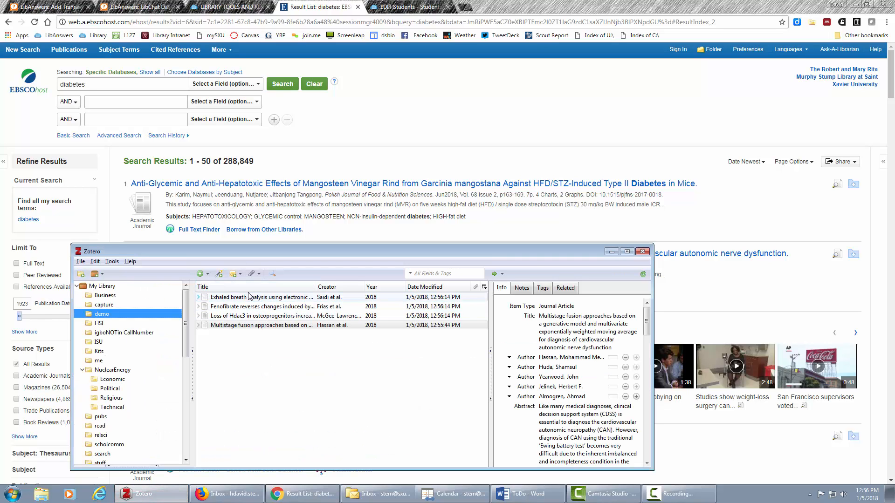
click(198, 298)
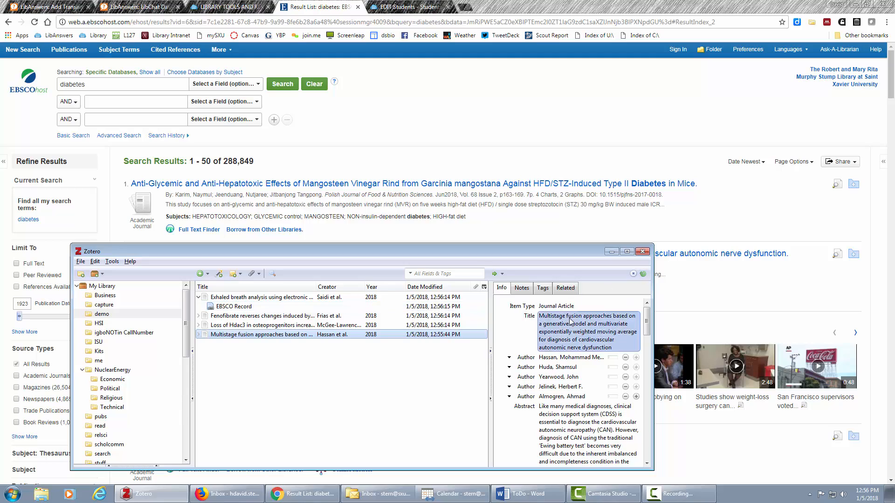
click(523, 288)
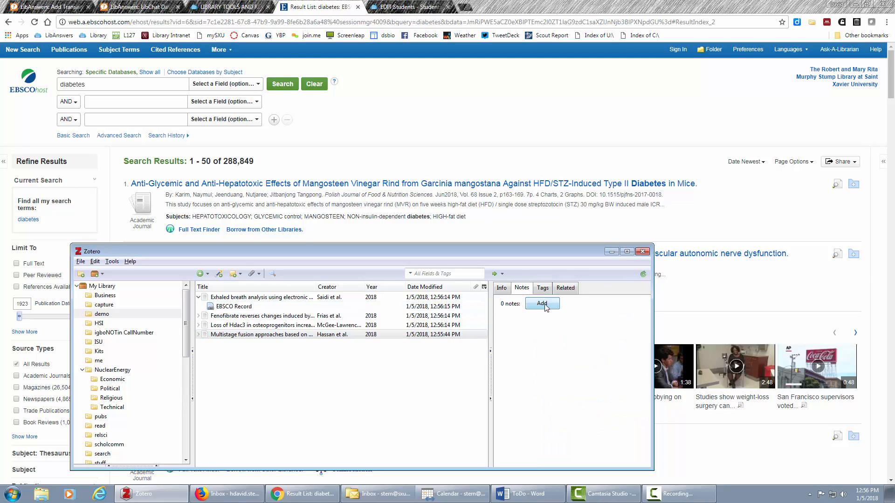
click(545, 291)
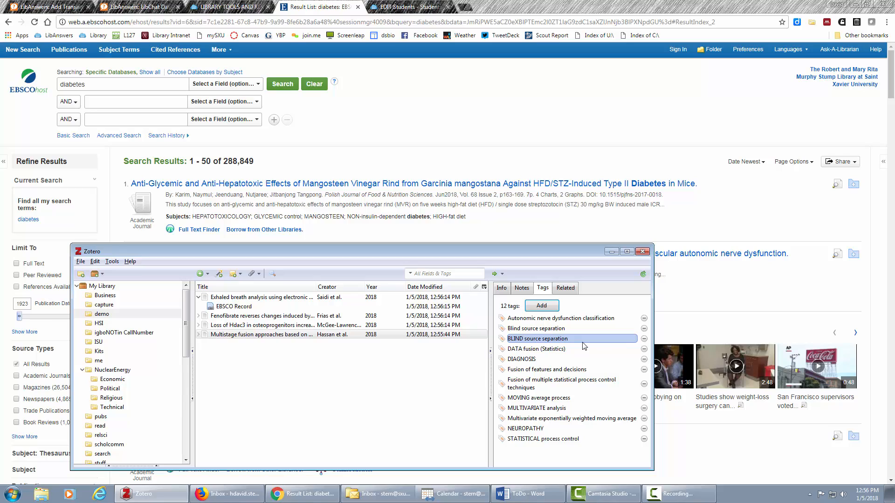
click(565, 288)
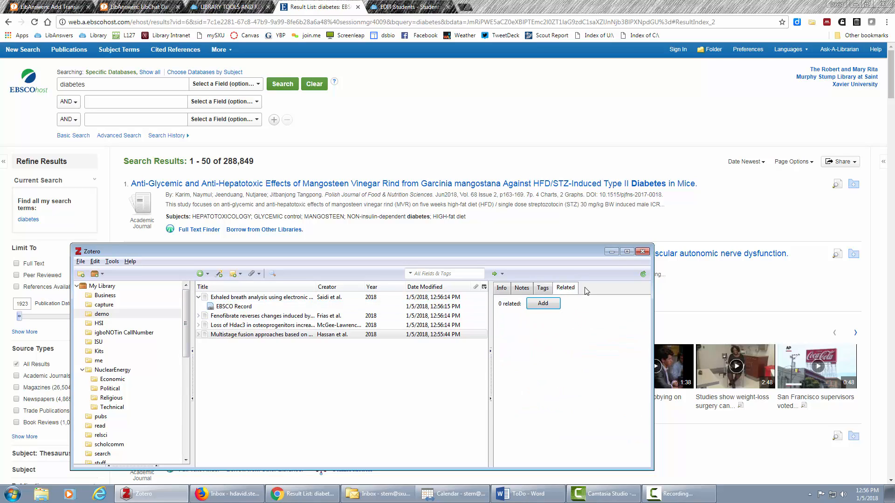
click(503, 288)
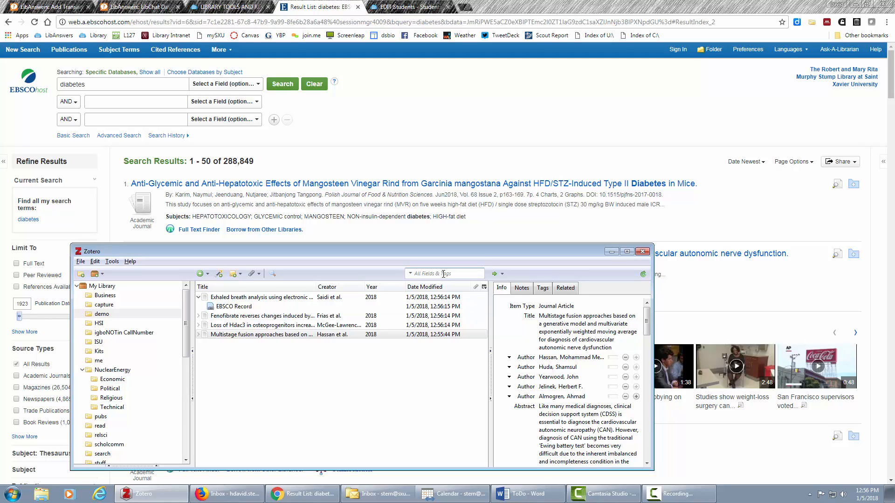
- Search the demo collection's fields and tags for "reverse"
text(rev)
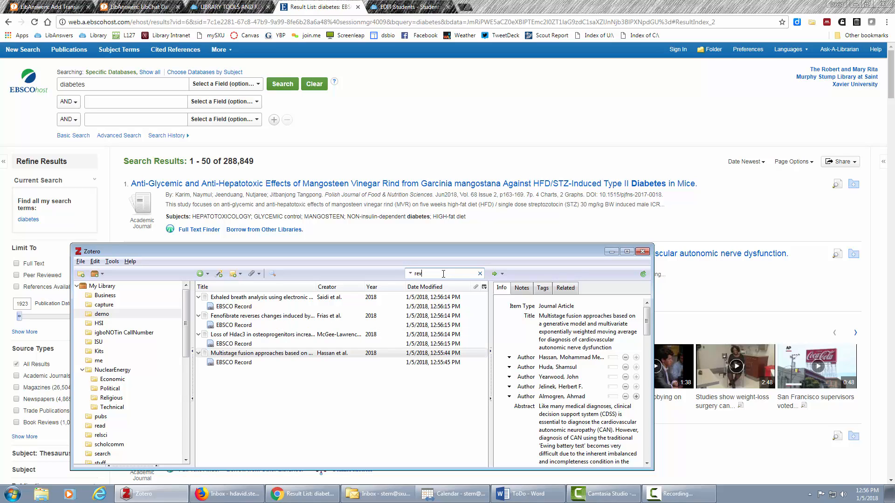
text(erse)
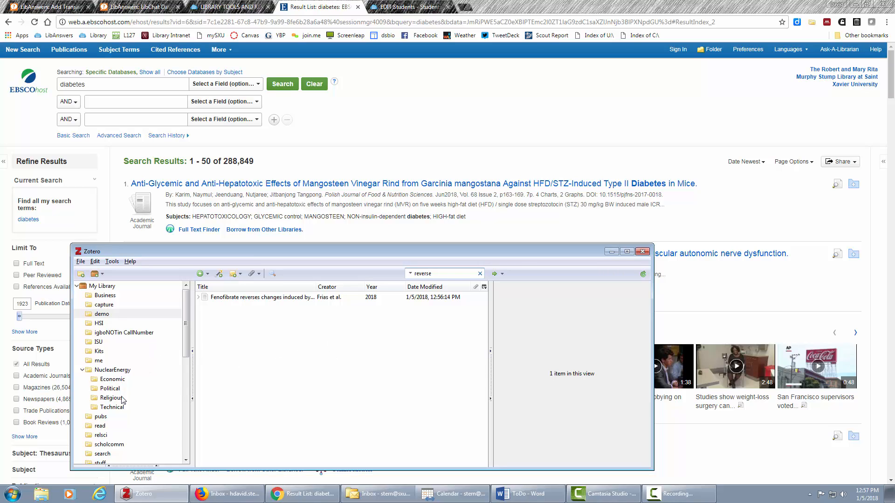
- Switch to the ToDo document in Word to view its Zotero citation and bibliography commands, and return to Zotero
click(547, 491)
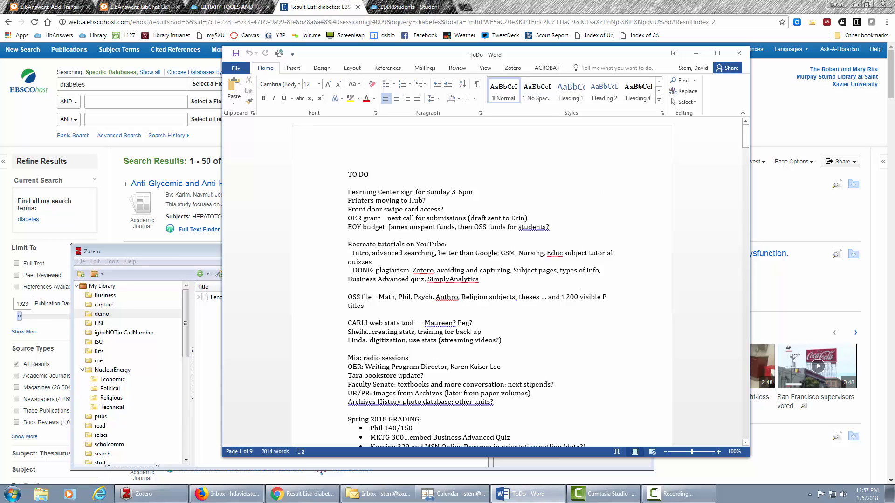
click(513, 69)
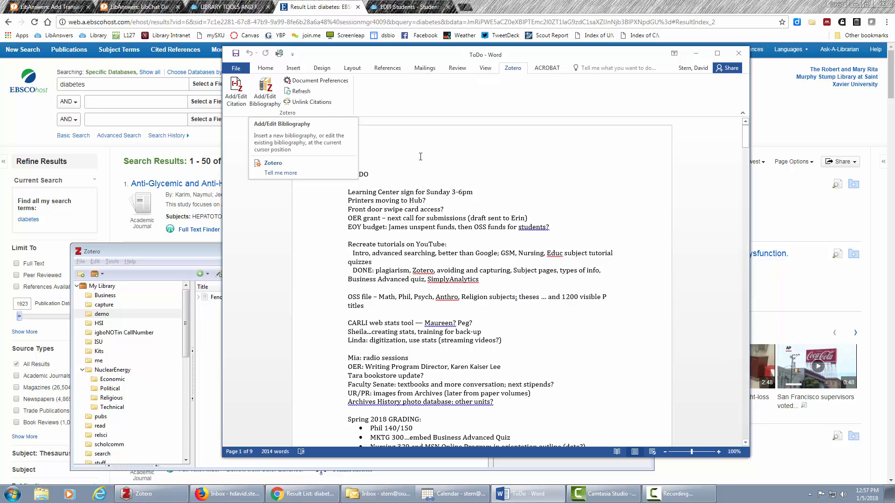
click(209, 356)
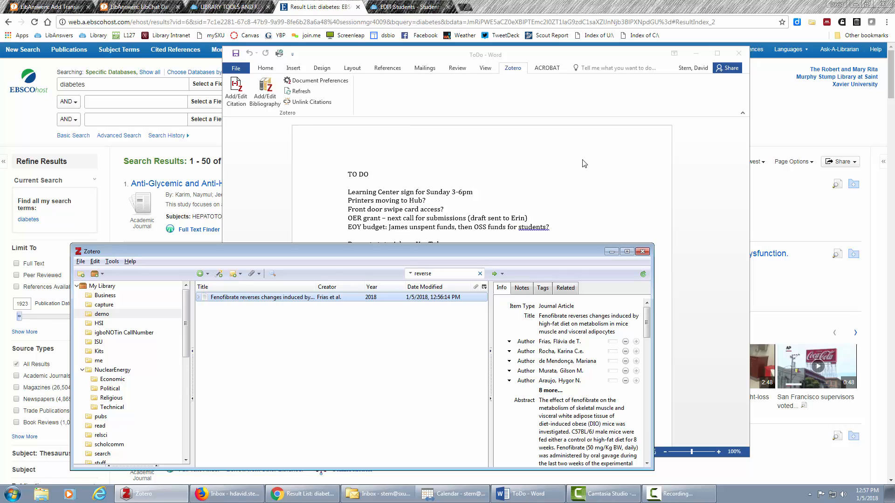
- Switch to the browser and search Google for "sling tv"
click(794, 120)
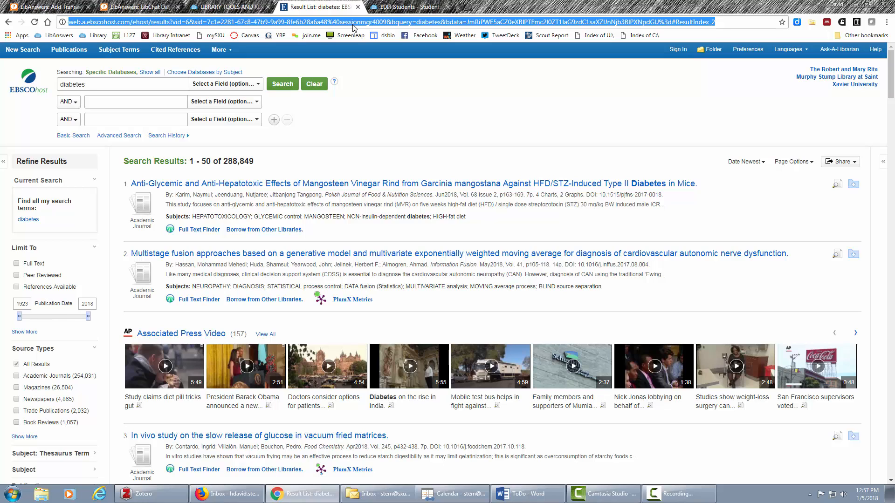
text(slin)
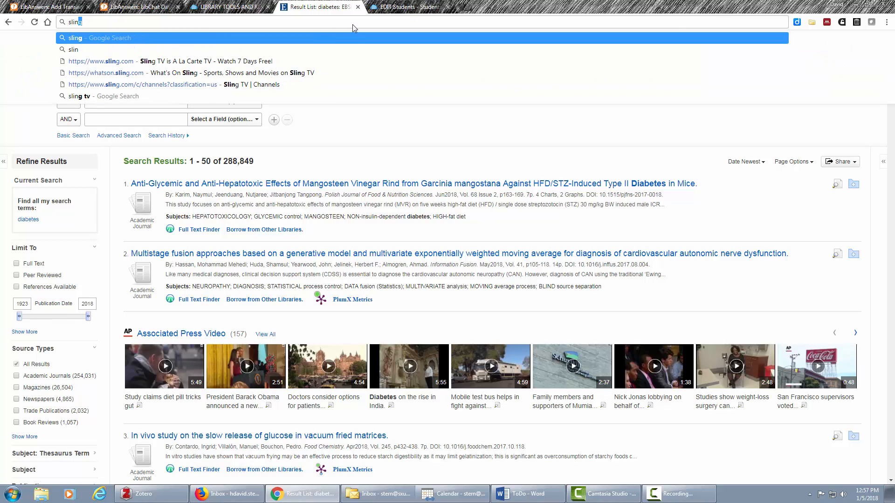
text(g tv)
key(Return)
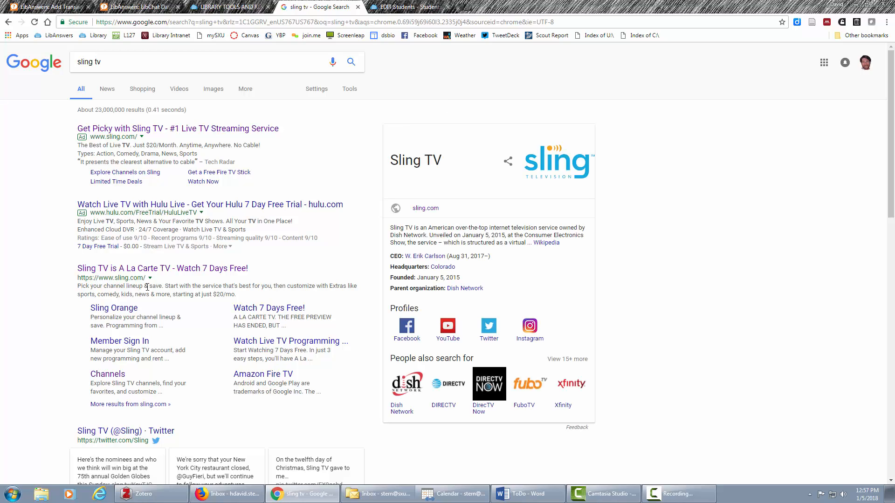
- Open the Sling Orange page from the search results and save it to Zotero's demo collection
click(114, 308)
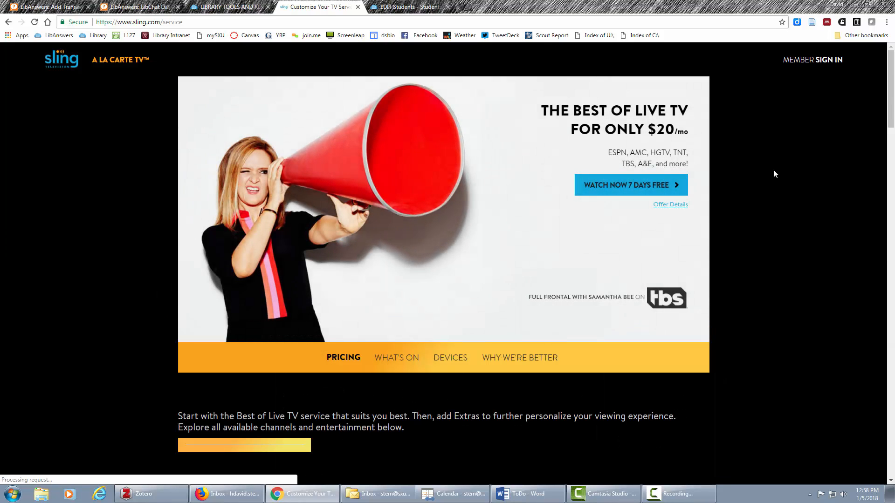
click(811, 23)
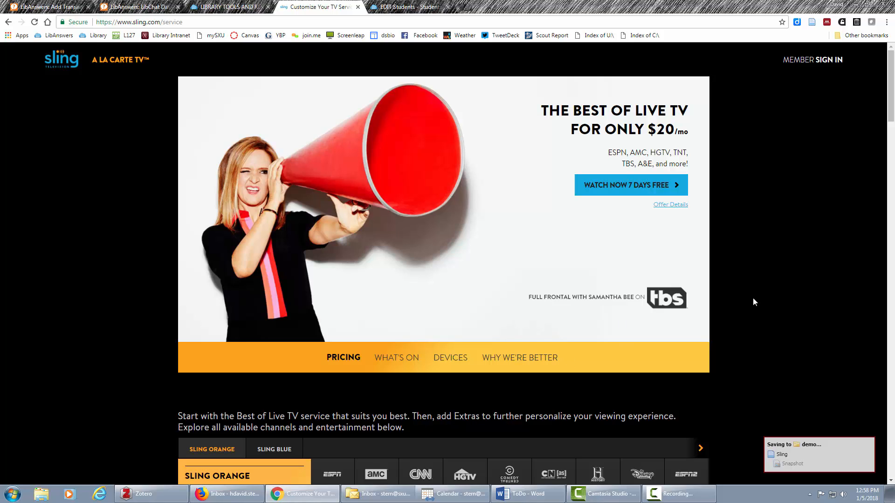
- Switch to Zotero, expand the Sling item, view its saved snapshot in the browser, and return to Zotero
mouse_move(163, 498)
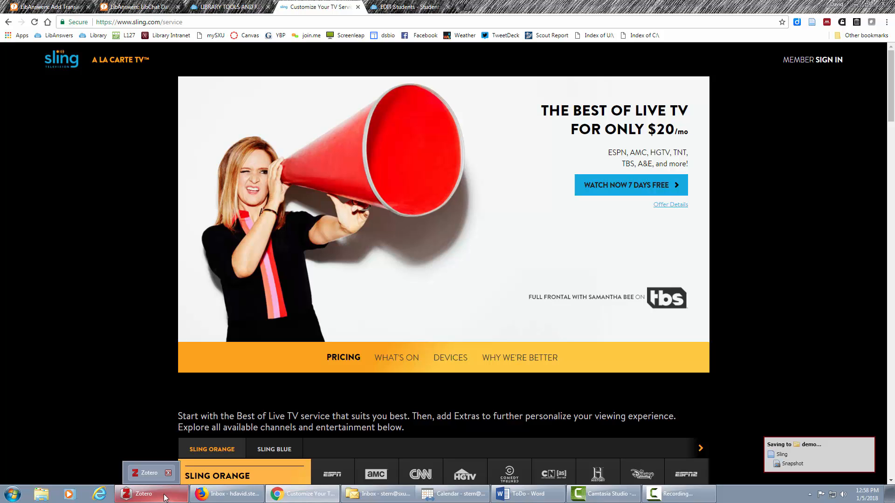
click(166, 497)
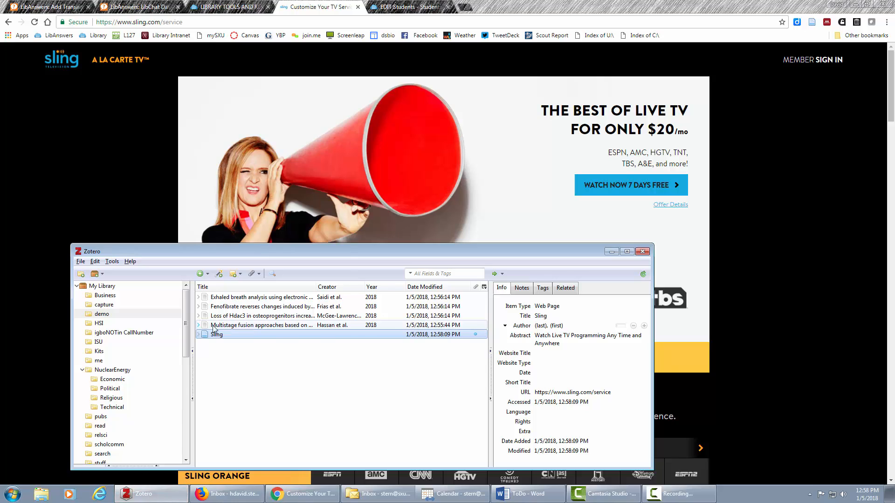
click(199, 335)
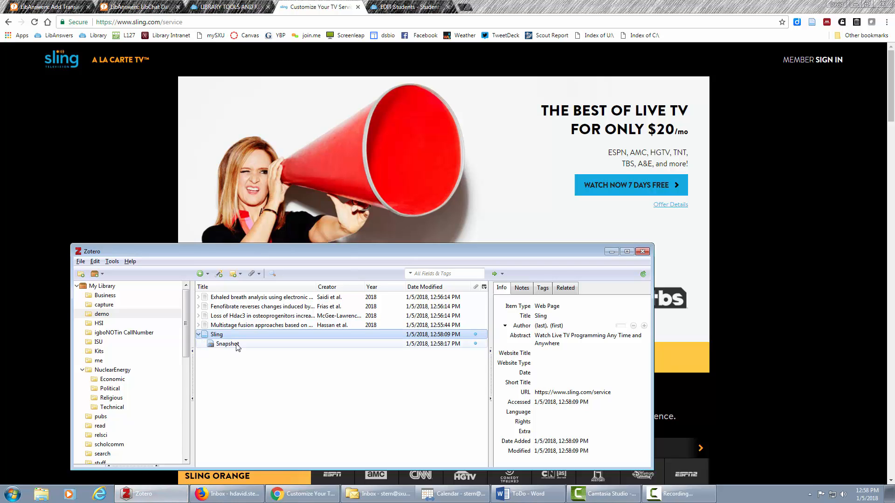
double_click(236, 345)
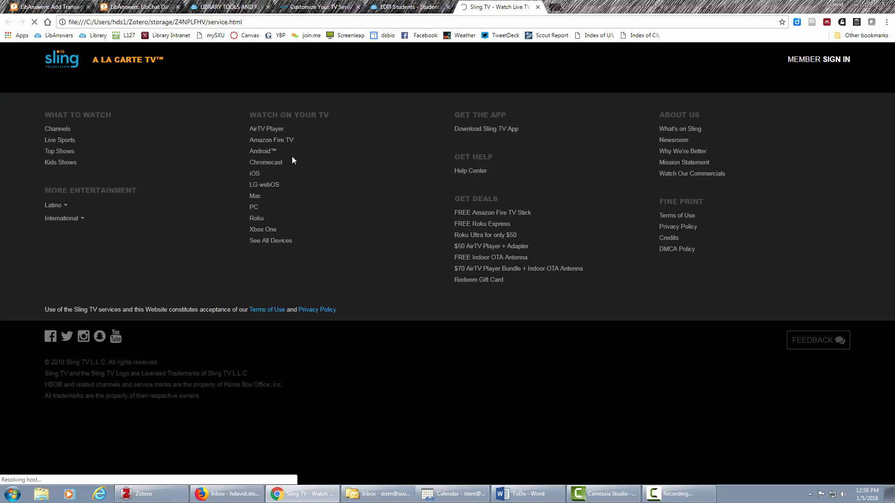
click(144, 494)
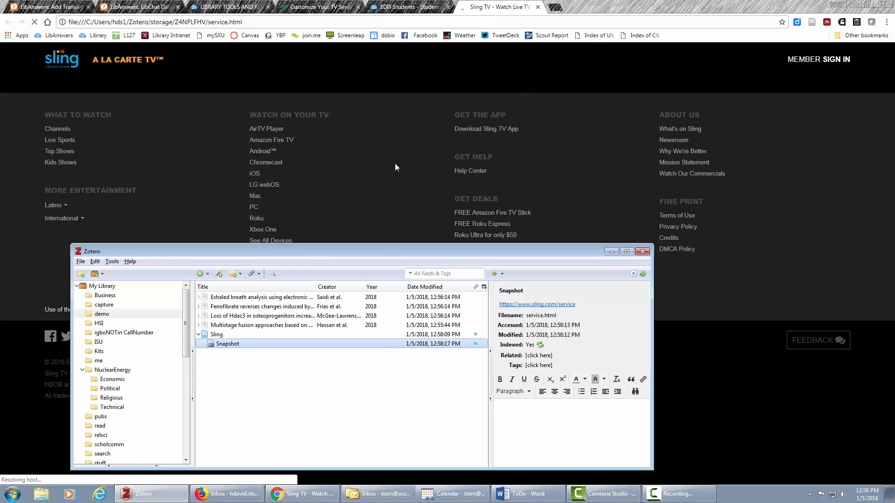